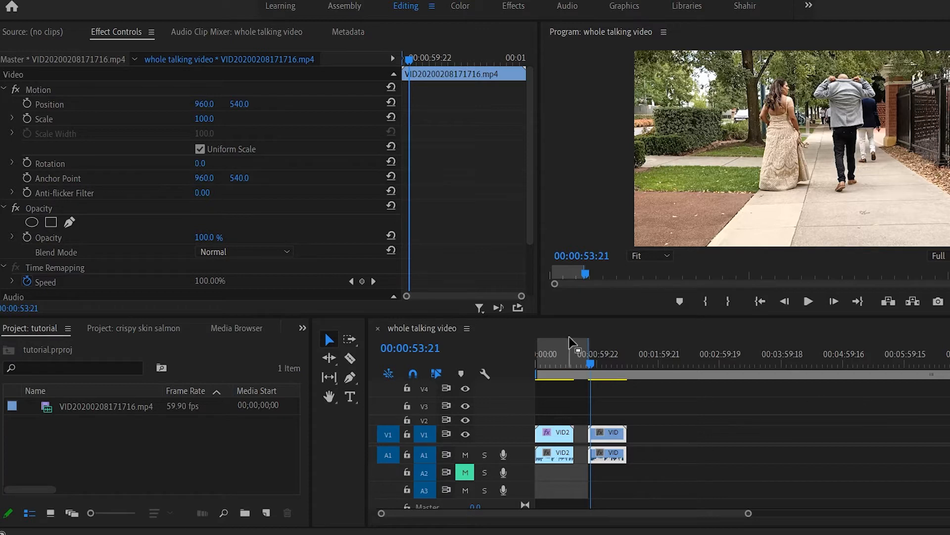
# Scrub through the ungraded second clip in the sequence and play the beginning of the graded first clip to compare them
pyautogui.moveTo(592, 362); pyautogui.dragTo(600, 361)
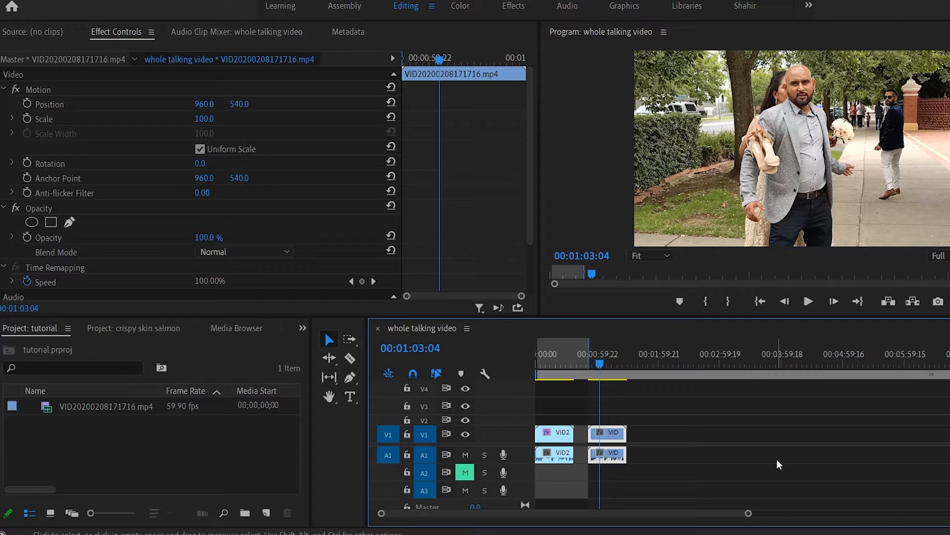
pyautogui.click(595, 362)
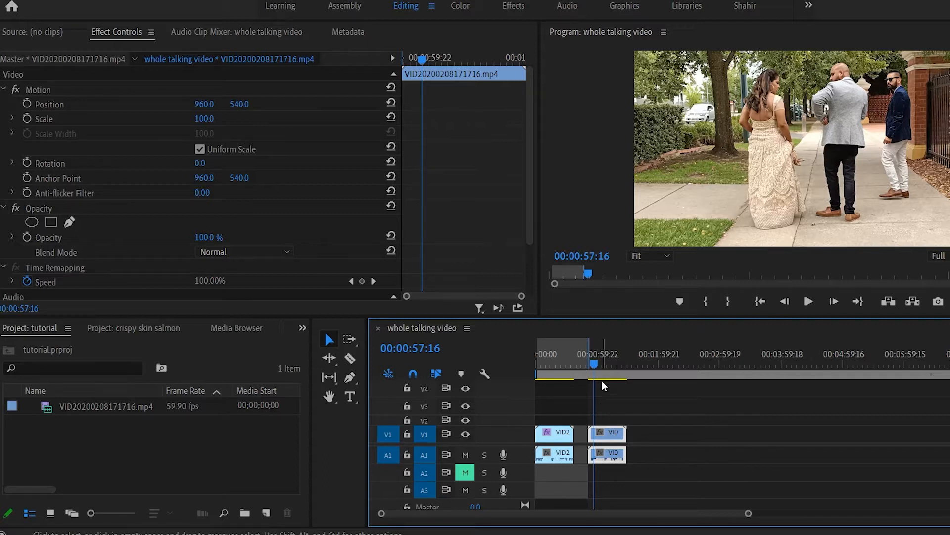
pyautogui.moveTo(592, 360); pyautogui.dragTo(587, 360)
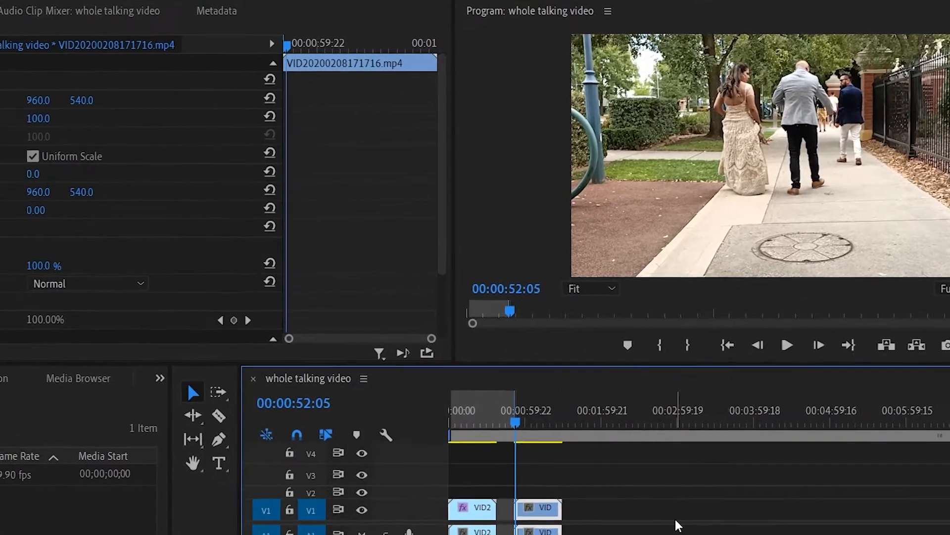
pyautogui.moveTo(481, 465); pyautogui.dragTo(485, 464)
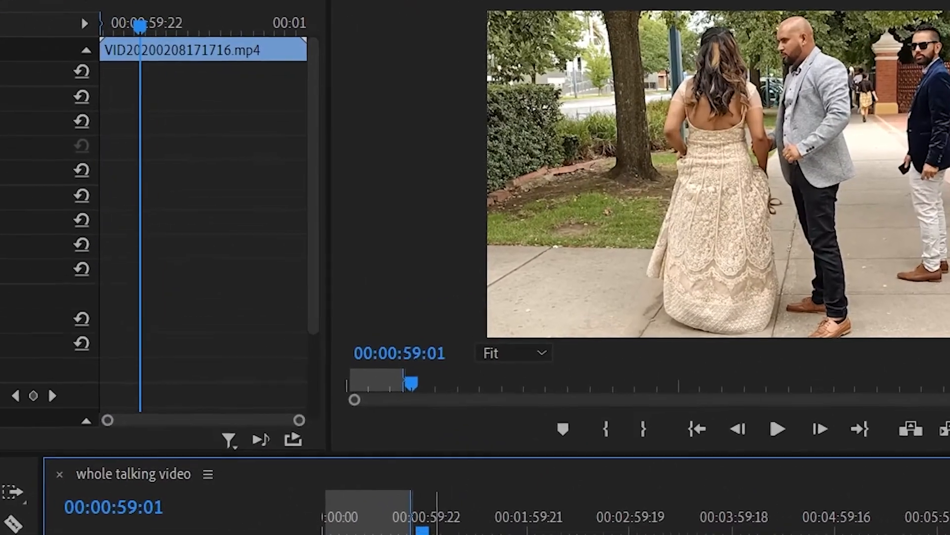
pyautogui.moveTo(422, 531); pyautogui.dragTo(413, 531)
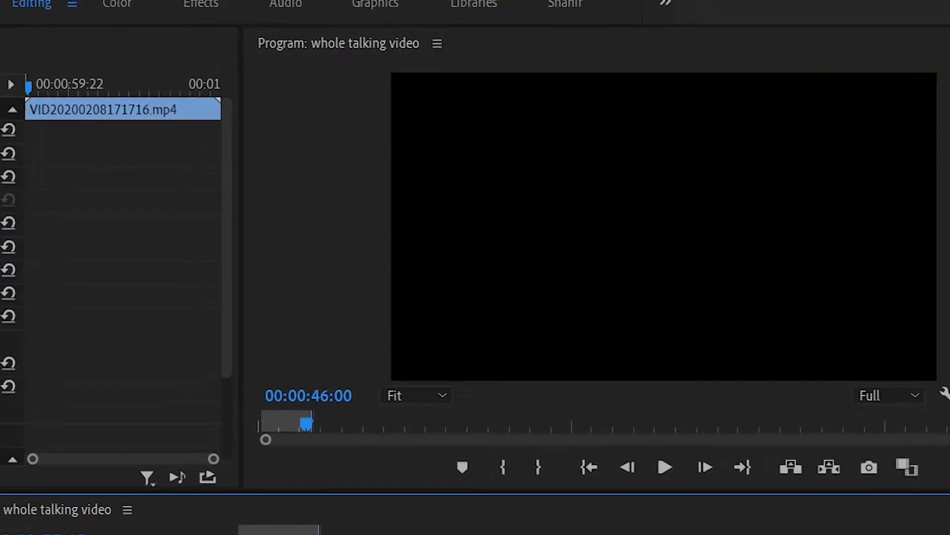
pyautogui.press('space')
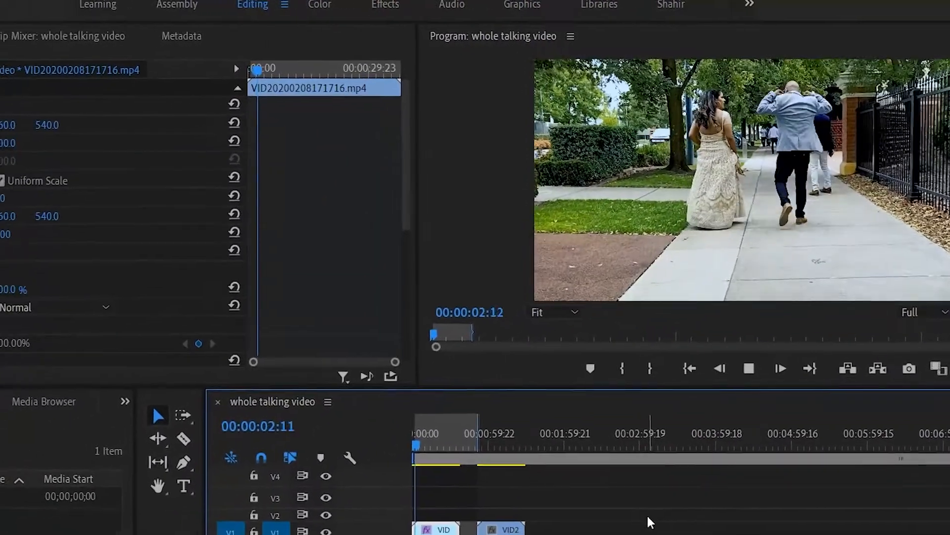
pyautogui.press('space')
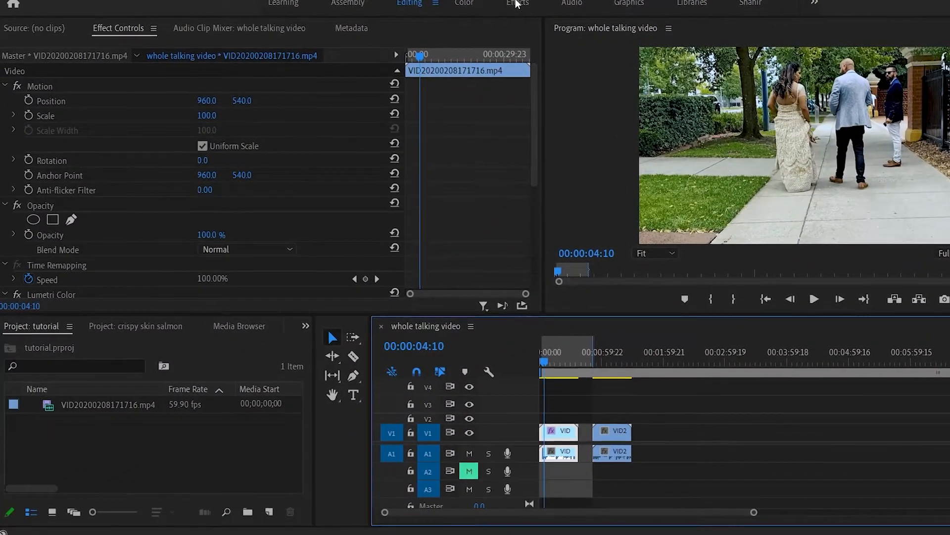
# Switch to the Effects workspace and check the Program monitor's playback resolution options, keeping Full
pyautogui.click(520, 2)
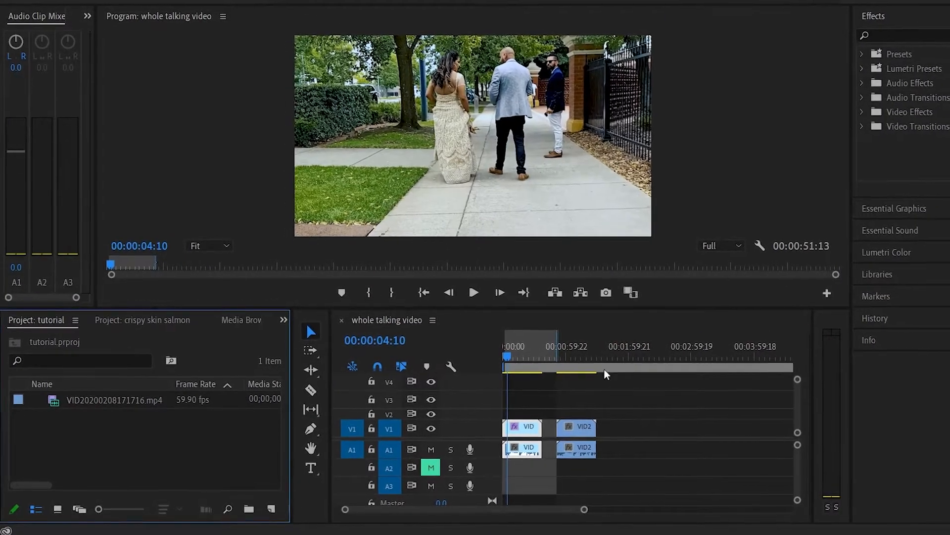
pyautogui.click(737, 244)
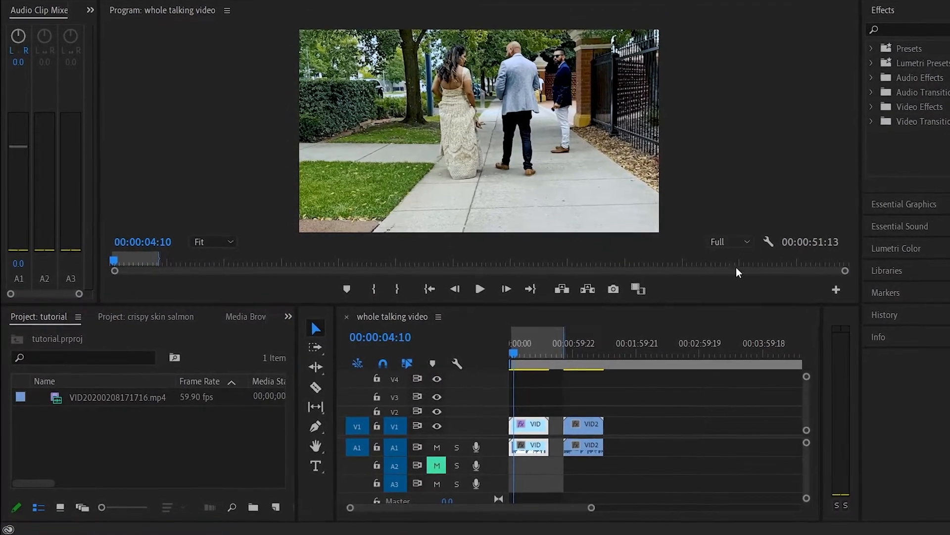
pyautogui.click(733, 281)
pyautogui.click(735, 239)
pyautogui.click(738, 251)
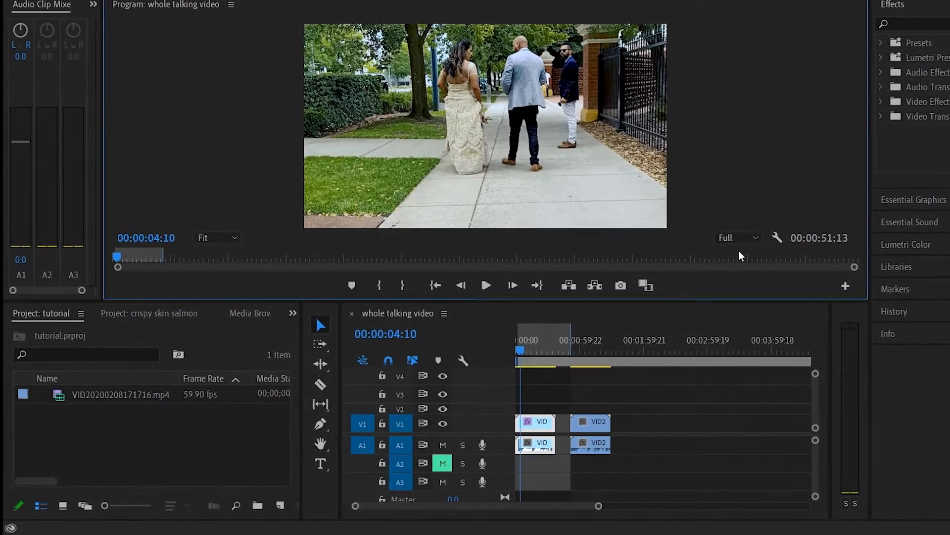
# Try a 75% zoom level in the Program monitor and return it to Fit
pyautogui.click(225, 233)
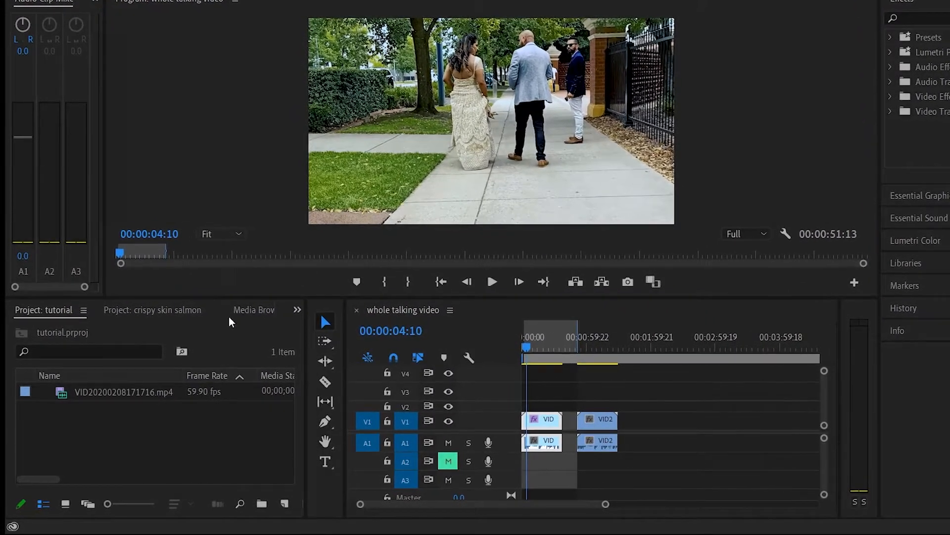
pyautogui.click(229, 317)
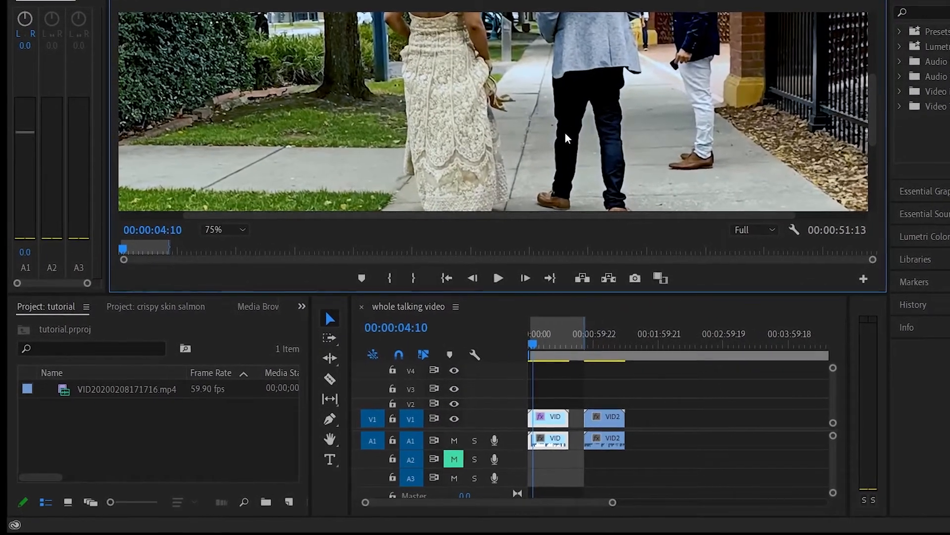
pyautogui.click(226, 231)
pyautogui.click(226, 243)
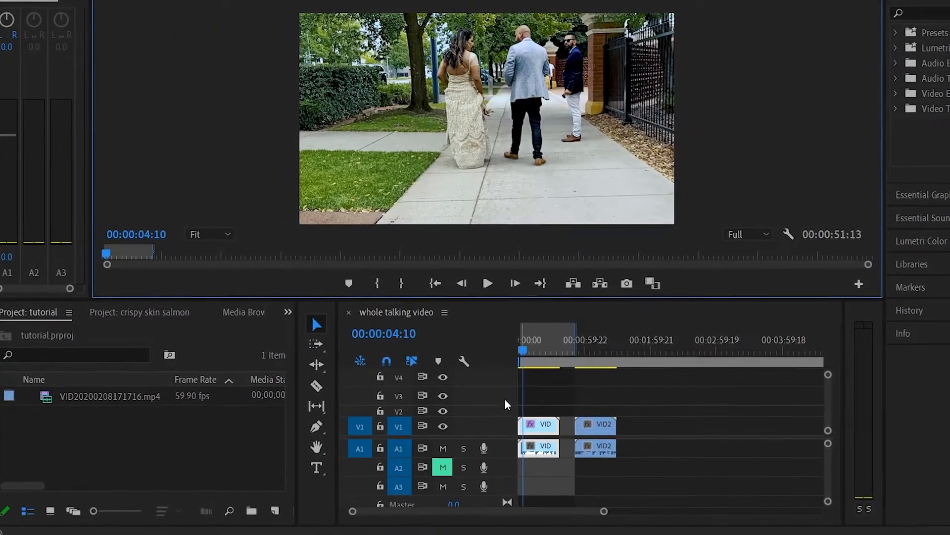
# Play the graded first clip from the start and scrub into the ungraded second clip to compare their colors
pyautogui.moveTo(519, 353); pyautogui.dragTo(500, 355)
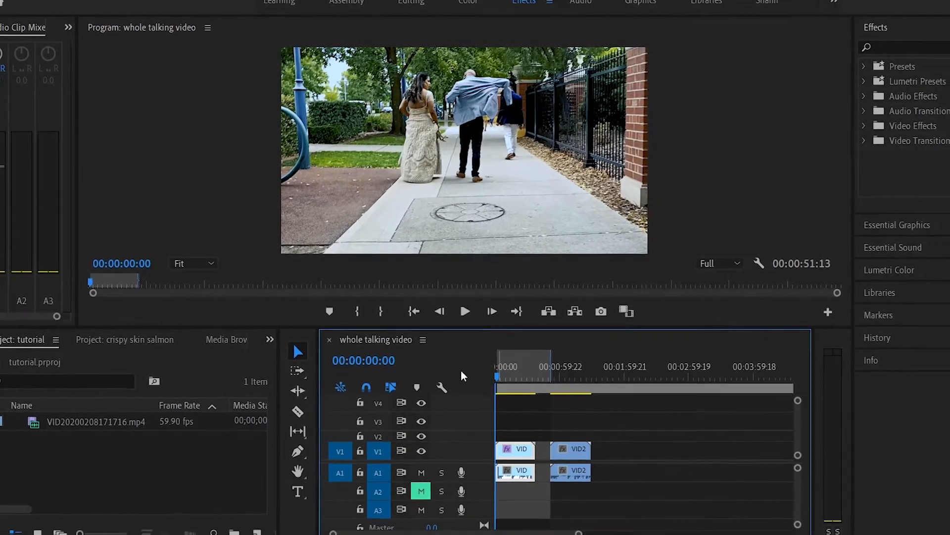
pyautogui.moveTo(493, 370); pyautogui.dragTo(478, 362)
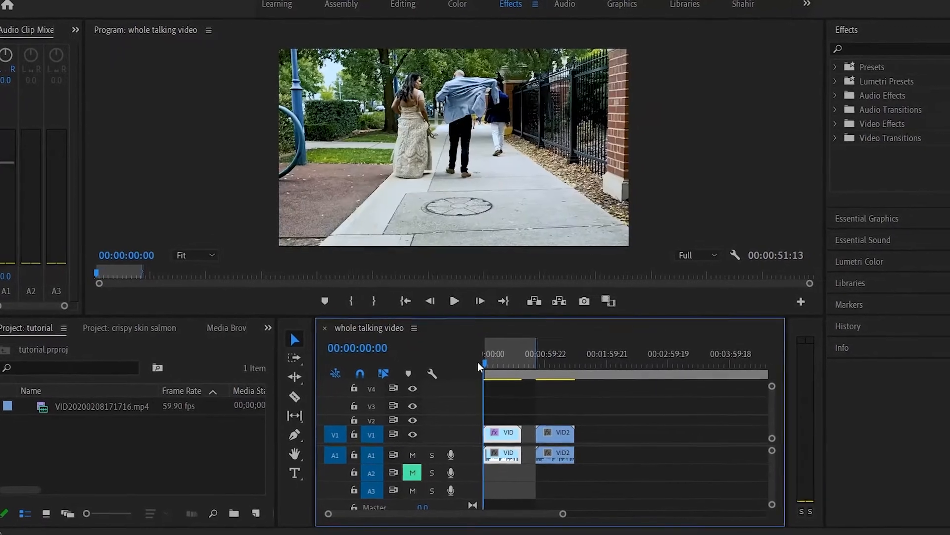
pyautogui.press('space')
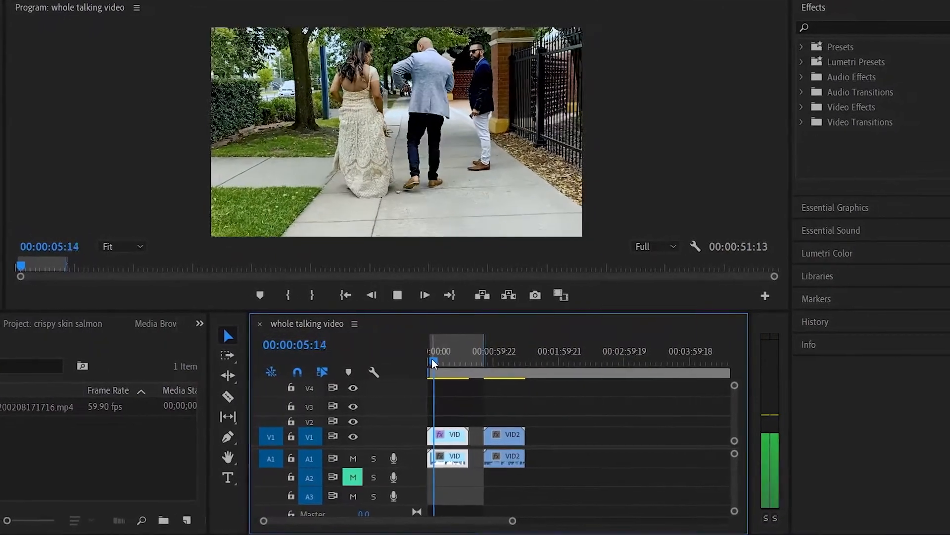
pyautogui.click(437, 363)
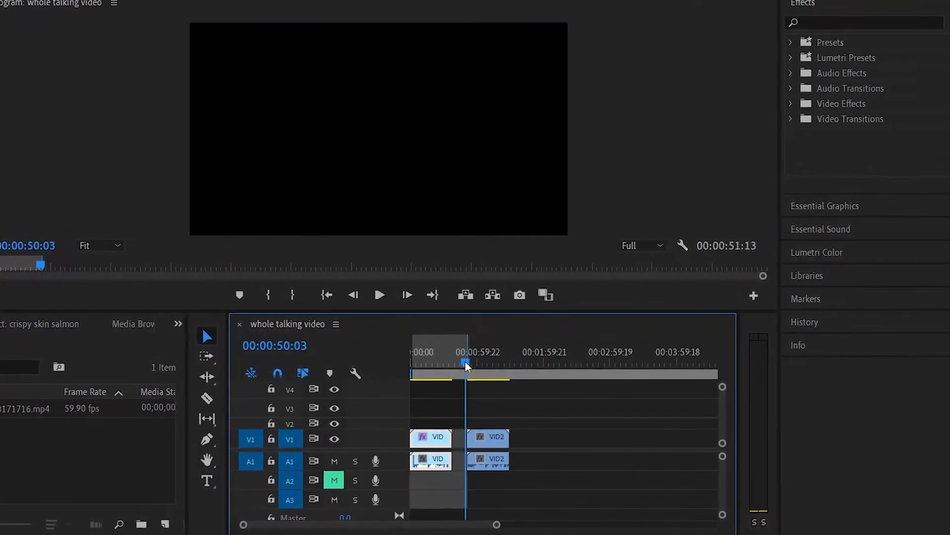
pyautogui.moveTo(465, 360); pyautogui.dragTo(471, 363)
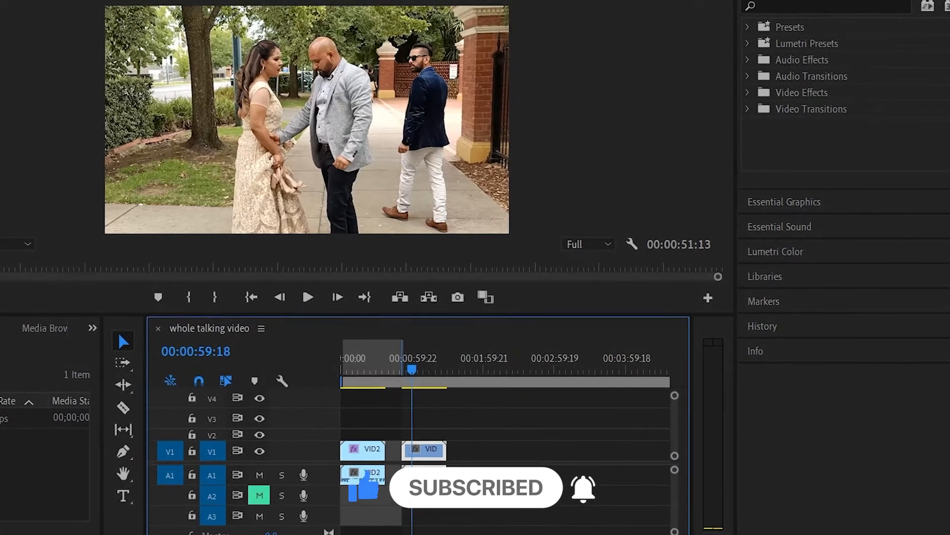
# Switch to the Color workspace and expand the Lumetri Basic Correction settings for the second clip
pyautogui.click(420, 1)
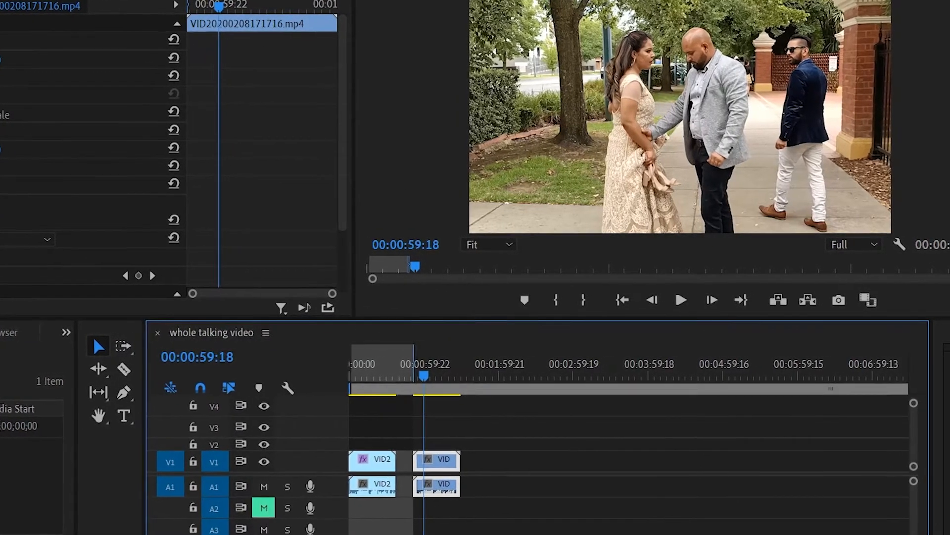
pyautogui.click(268, 485)
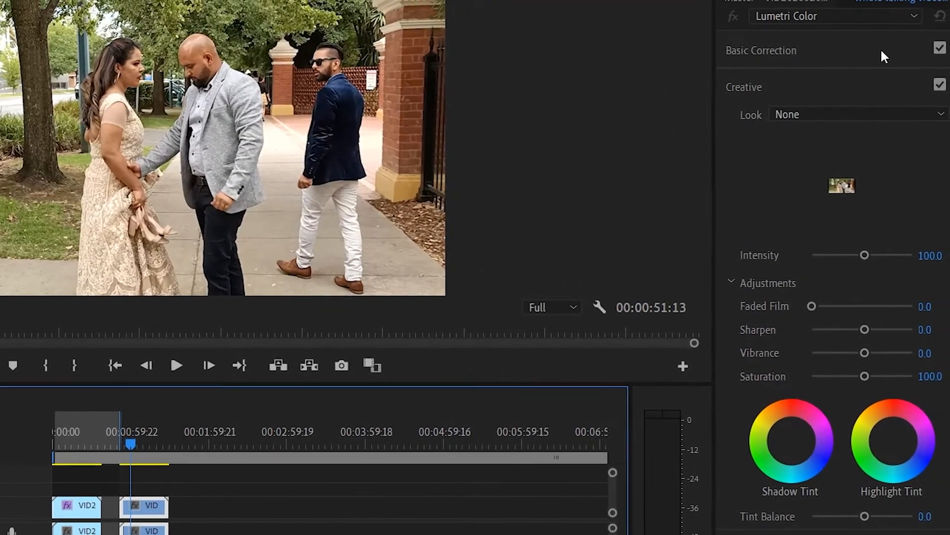
pyautogui.click(871, 49)
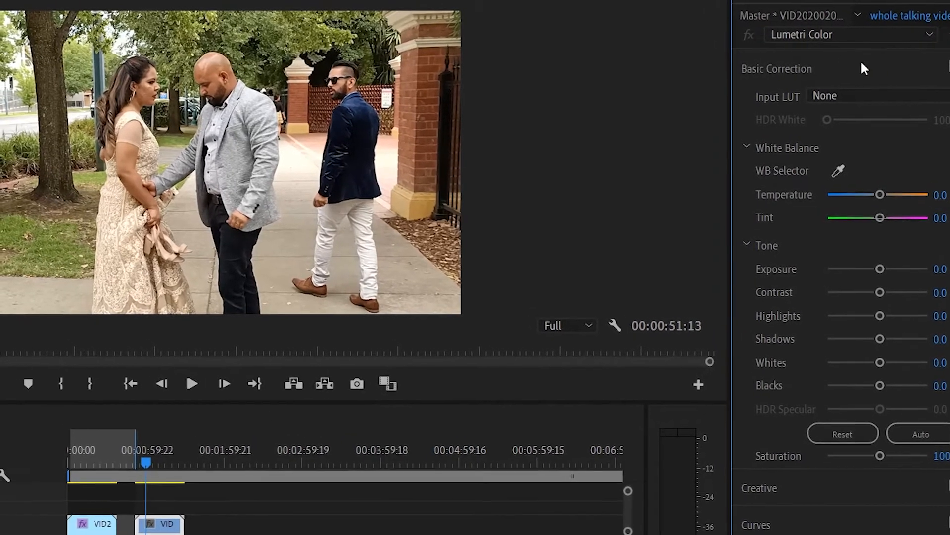
pyautogui.click(793, 67)
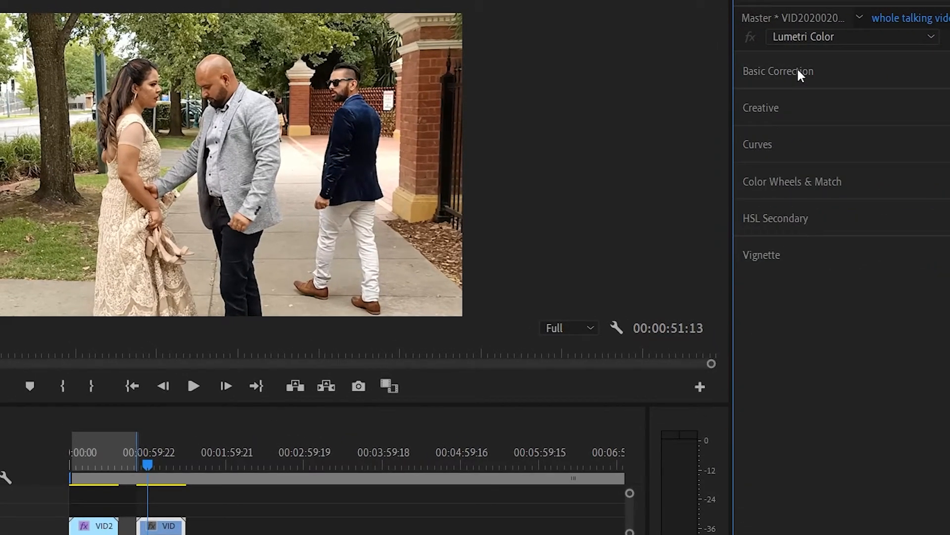
pyautogui.click(798, 70)
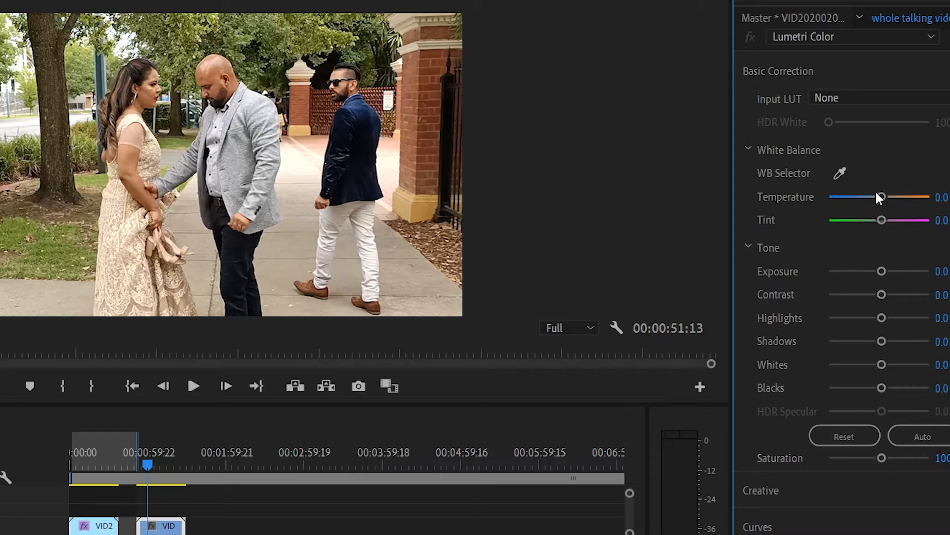
# Lower the second clip's temperature to about -31, whites to about -25 and blacks to about -16 in Basic Correction
pyautogui.moveTo(881, 196); pyautogui.dragTo(916, 196)
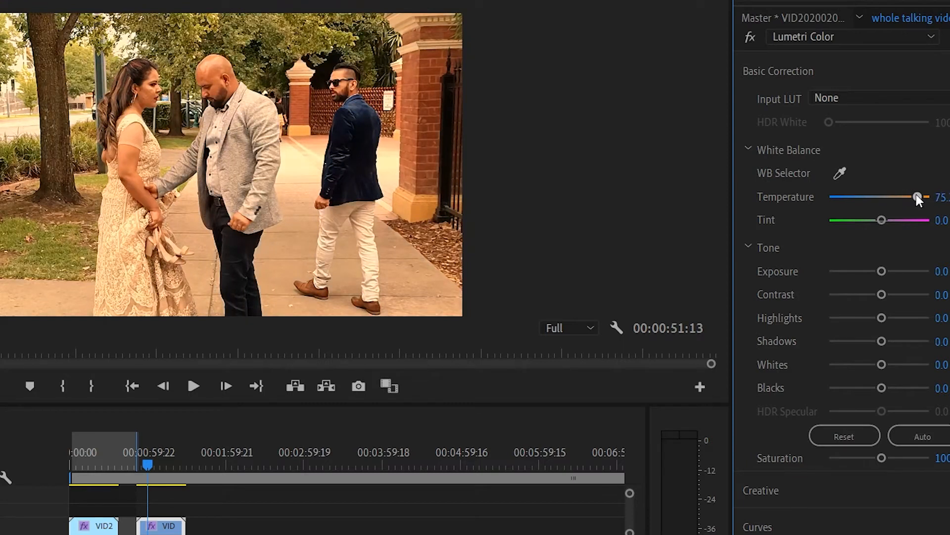
pyautogui.moveTo(919, 198); pyautogui.dragTo(877, 191)
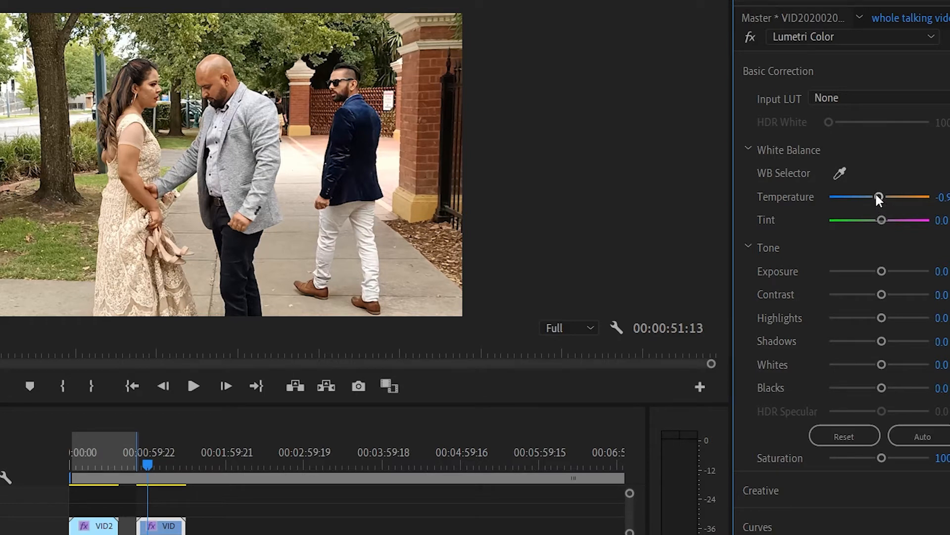
pyautogui.moveTo(876, 195)
pyautogui.mouseDown()
pyautogui.moveTo(833, 195)
pyautogui.moveTo(889, 194)
pyautogui.moveTo(863, 195)
pyautogui.mouseUp()
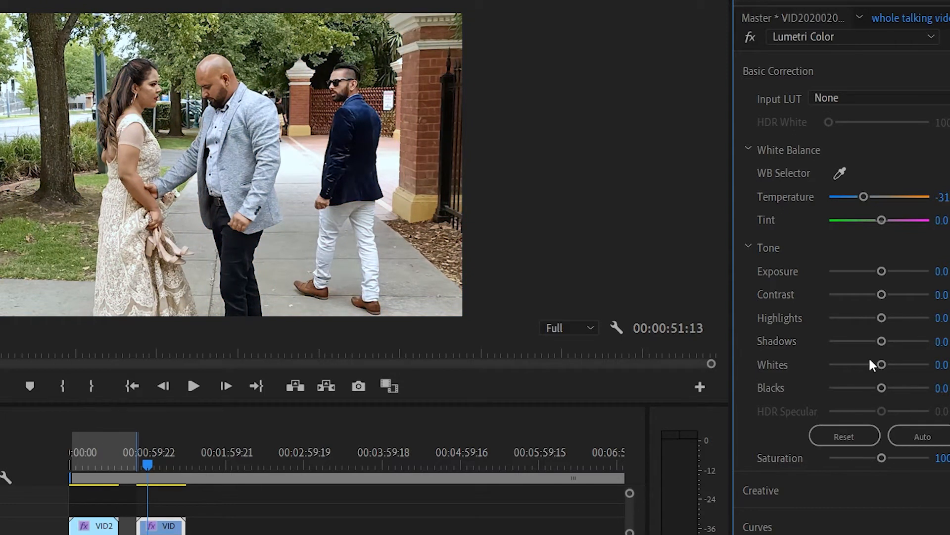
pyautogui.moveTo(882, 364); pyautogui.dragTo(871, 387)
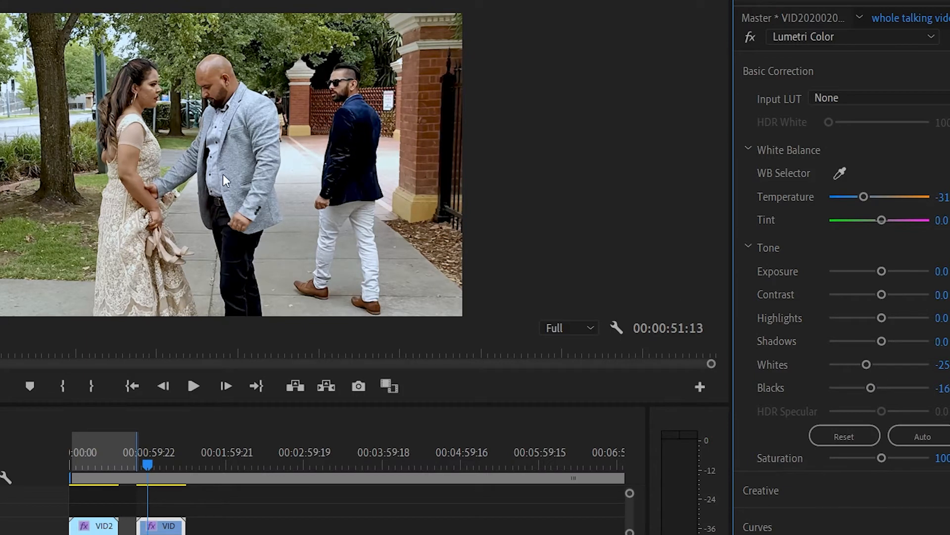
# Play the second clip briefly and scrub back near its start to check the basic correction
pyautogui.press('space')
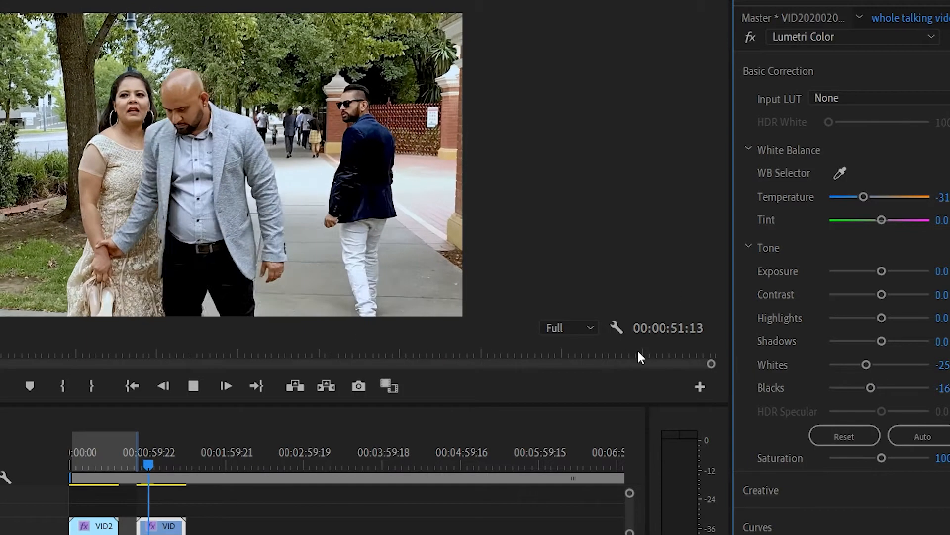
pyautogui.press('space')
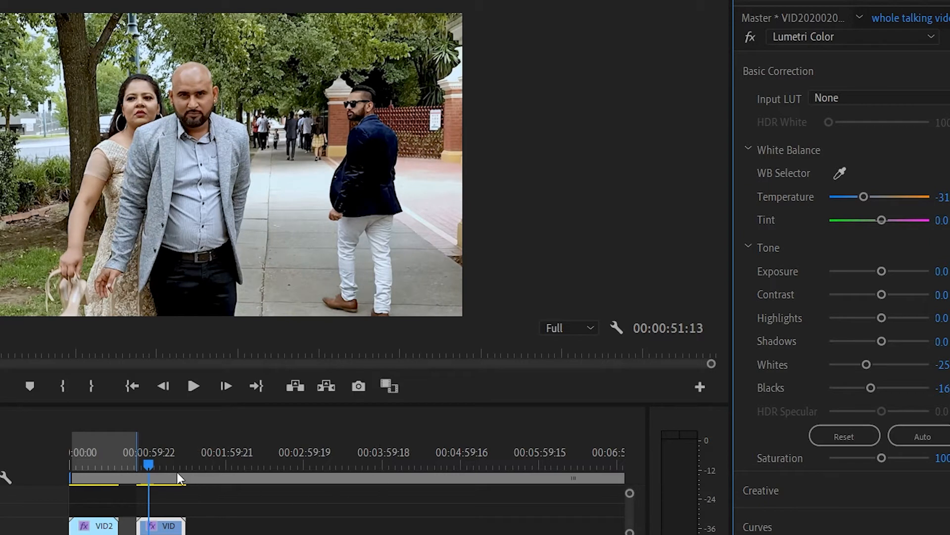
pyautogui.click(136, 464)
pyautogui.moveTo(136, 463); pyautogui.dragTo(142, 464)
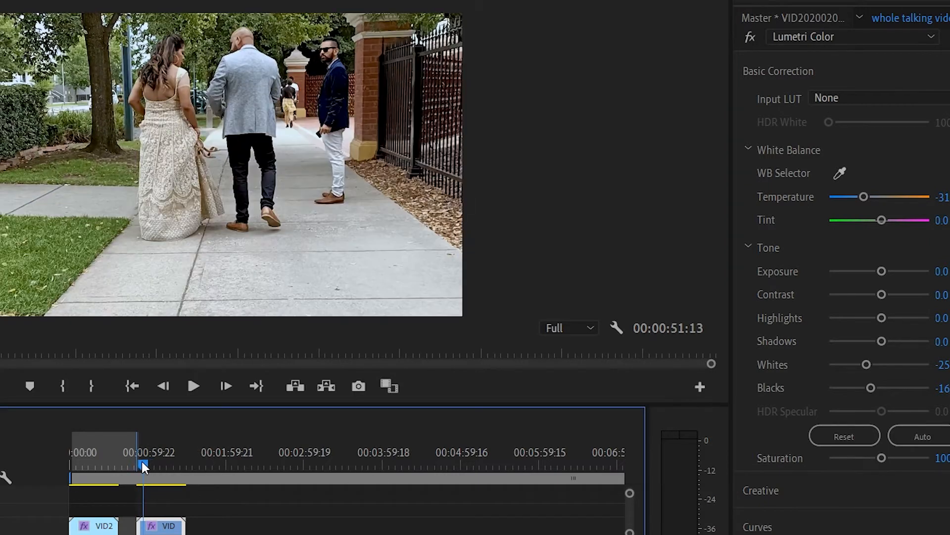
# Expand the Lumetri Creative settings and apply the Fuji ETERNA 250D Fuji 3510 look to the second clip
pyautogui.click(840, 77)
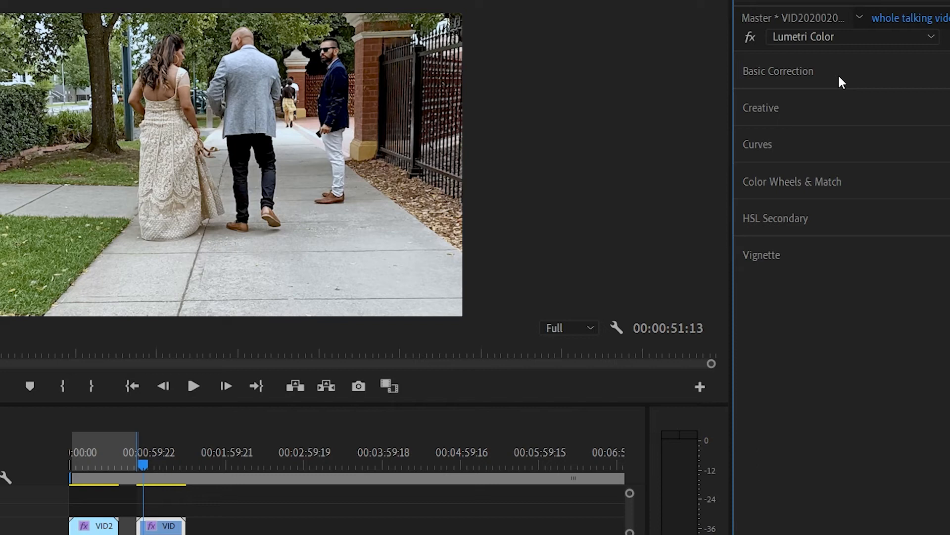
pyautogui.click(840, 114)
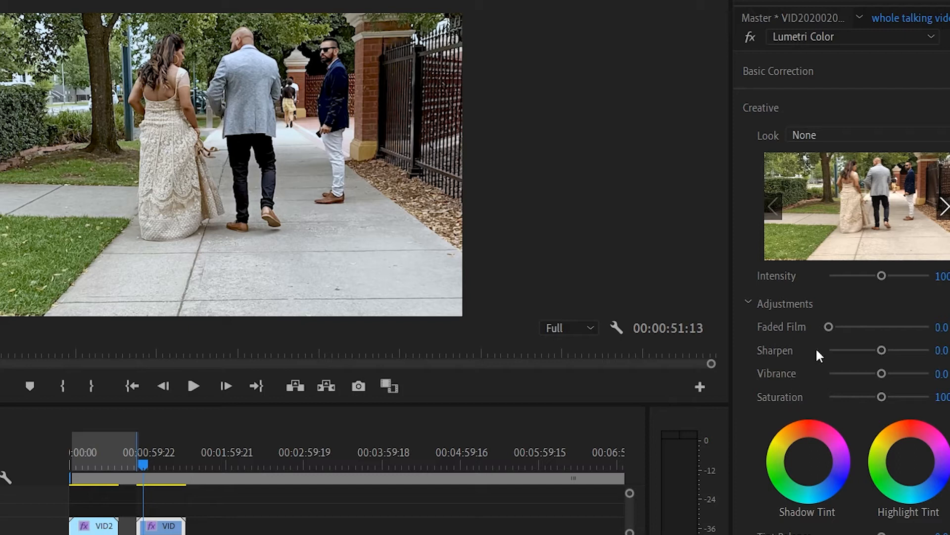
pyautogui.click(862, 239)
# Play back the second clip from near its start to review the Fuji ETERNA look
pyautogui.press('space')
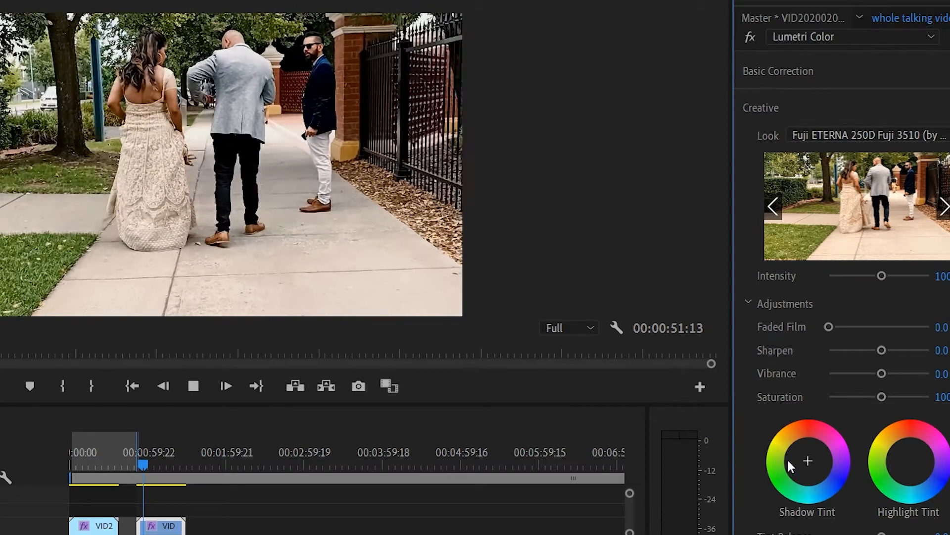
pyautogui.moveTo(144, 456); pyautogui.dragTo(141, 460)
pyautogui.press('space')
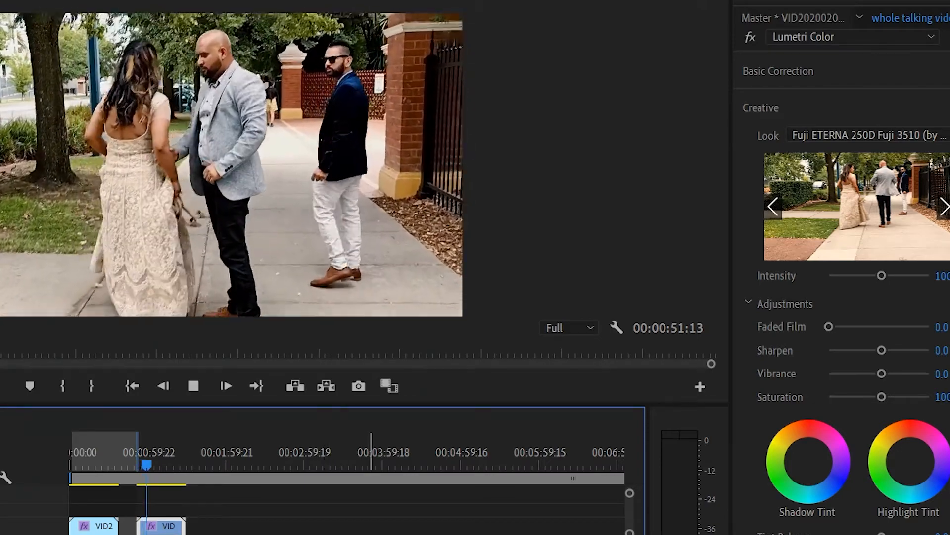
pyautogui.press('space')
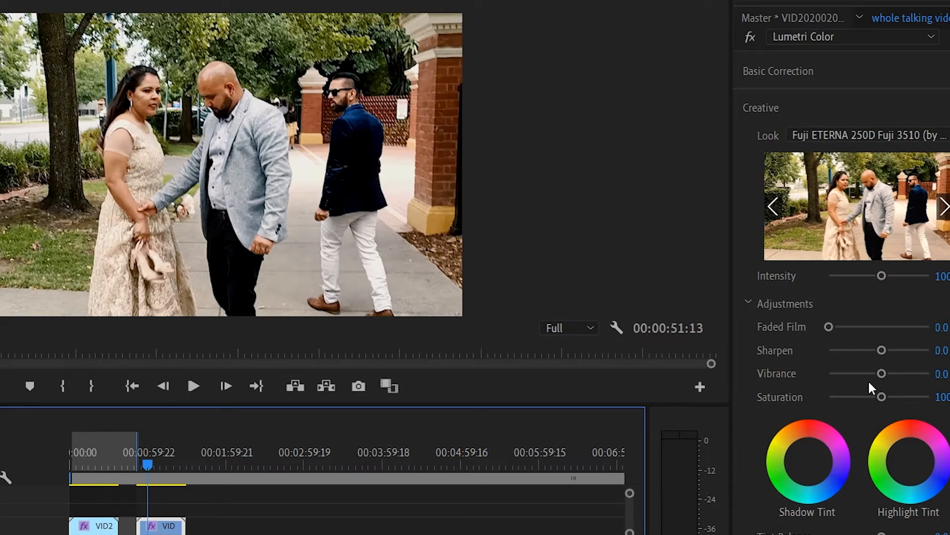
# Set the look intensity to about 74 and change the look to SL CLEAN FUJI B, previewing the second clip in playback
pyautogui.moveTo(879, 276)
pyautogui.mouseDown()
pyautogui.moveTo(831, 278)
pyautogui.moveTo(857, 277)
pyautogui.moveTo(866, 289)
pyautogui.mouseUp()
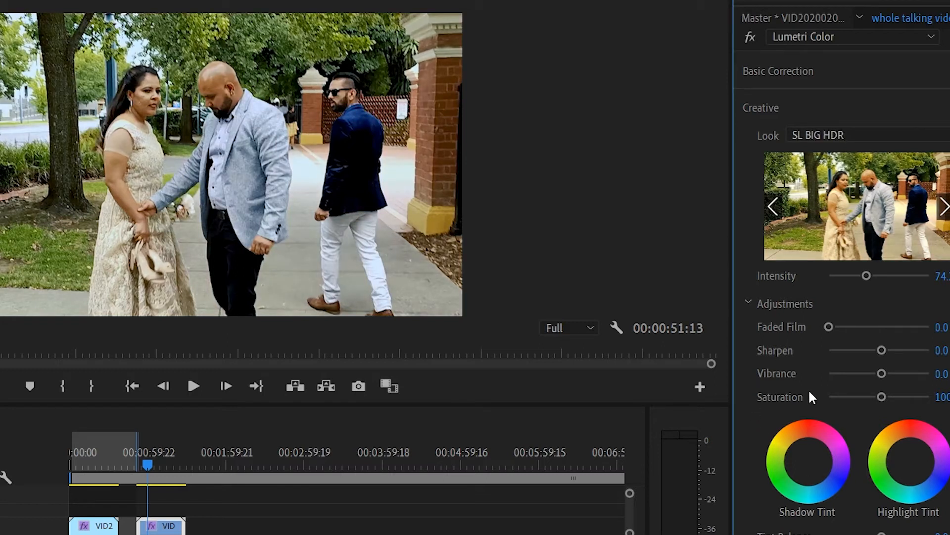
pyautogui.press('space')
pyautogui.press('space')
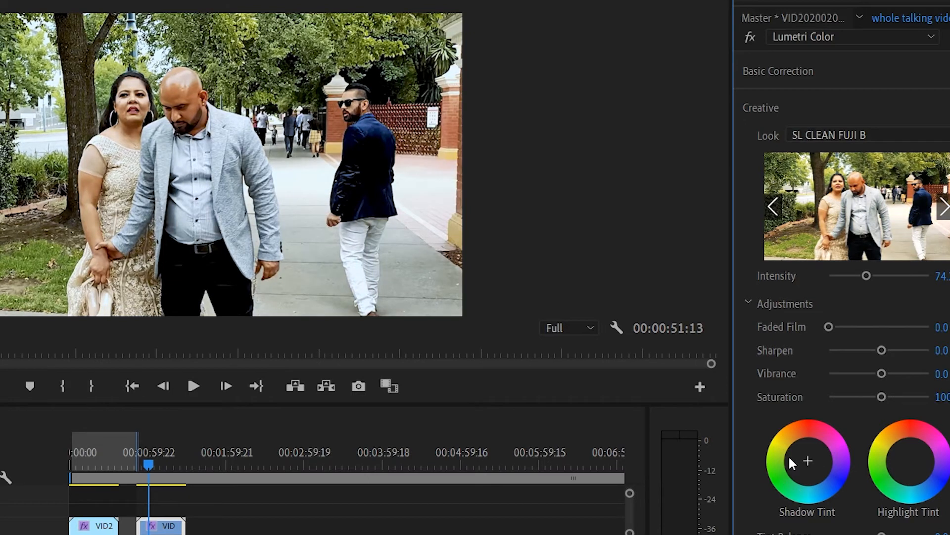
# Play back the second clip to review the SL CLEAN FUJI B look and return the playhead near the clip's start
pyautogui.press('space')
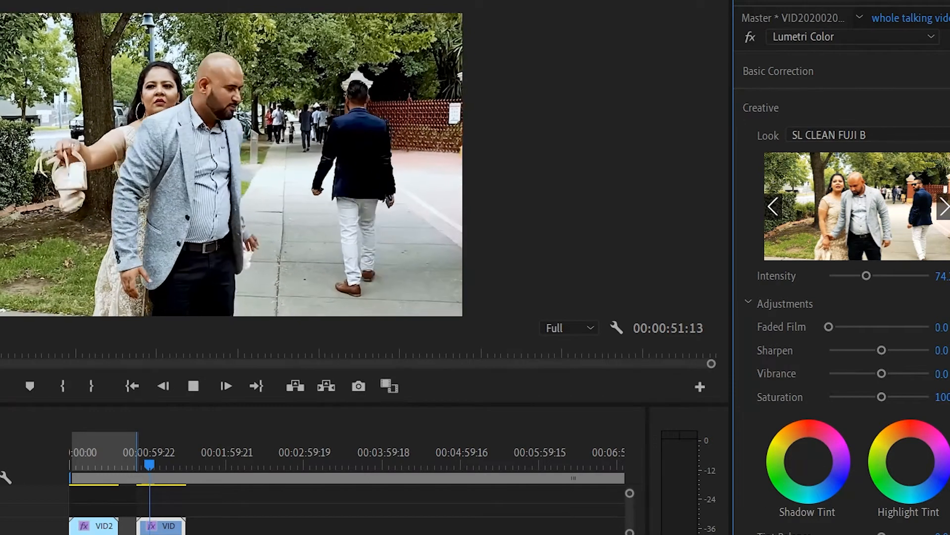
pyautogui.press('space')
pyautogui.press('space')
pyautogui.press('space')
pyautogui.moveTo(150, 459)
pyautogui.mouseDown()
pyautogui.moveTo(77, 446)
pyautogui.moveTo(142, 464)
pyautogui.mouseUp()
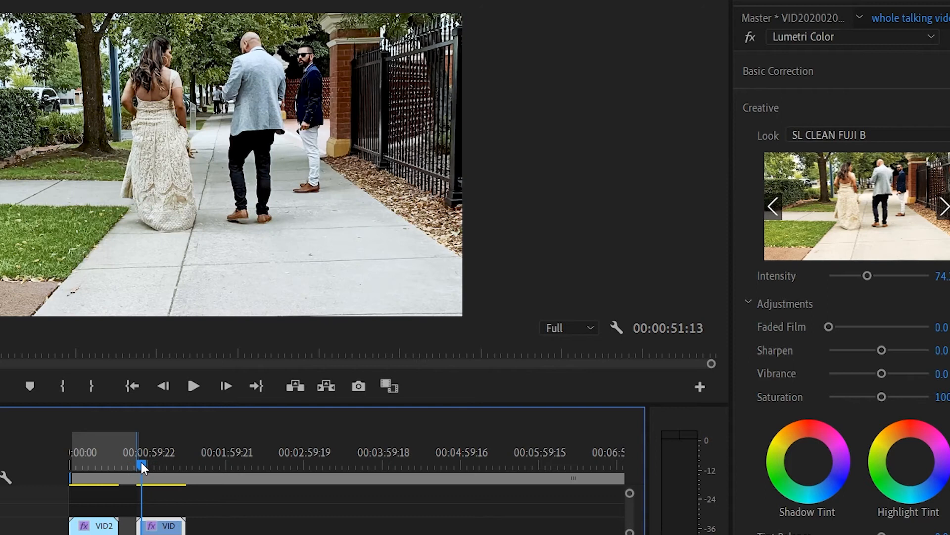
# Apply the Fuji ETERNA 250D Kodak 2395 look to the second clip and compare it with the graded first clip
pyautogui.click(874, 131)
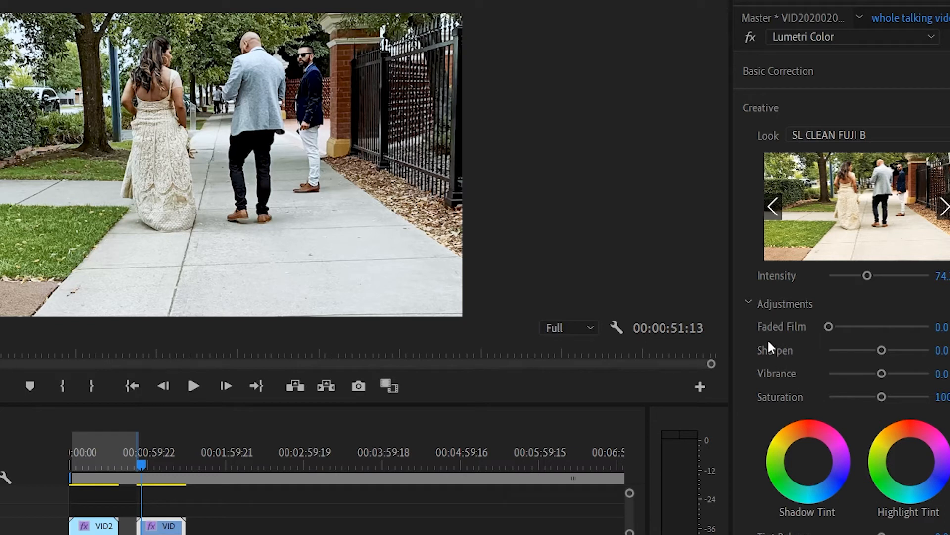
pyautogui.click(836, 242)
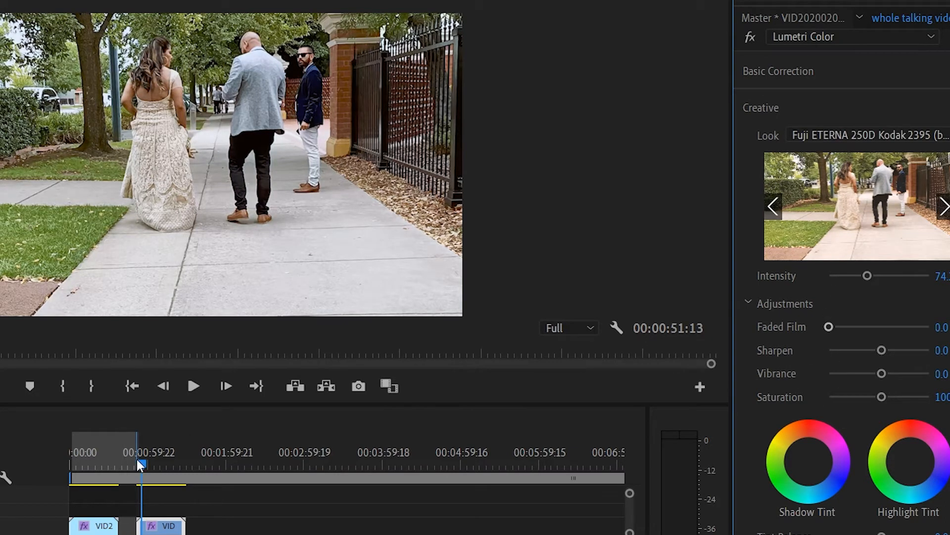
pyautogui.click(110, 461)
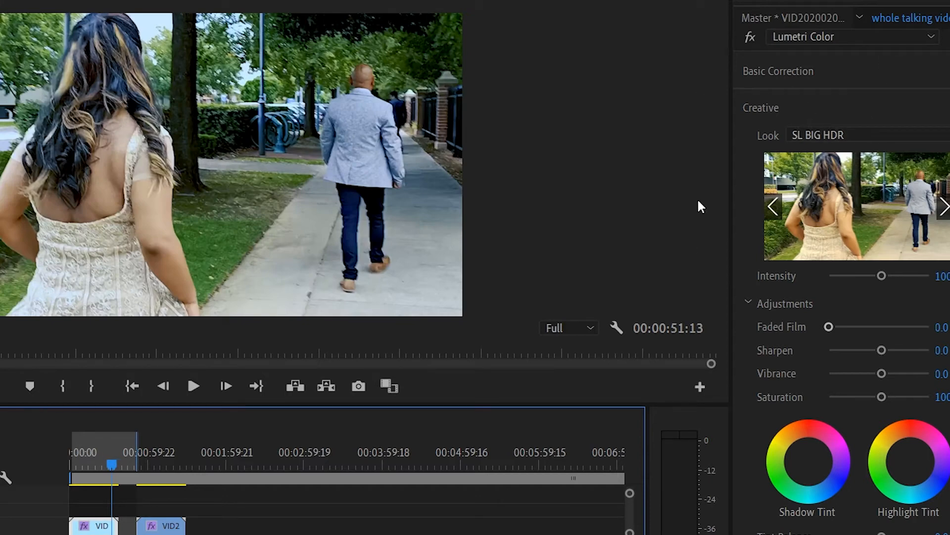
pyautogui.moveTo(111, 475); pyautogui.dragTo(153, 500)
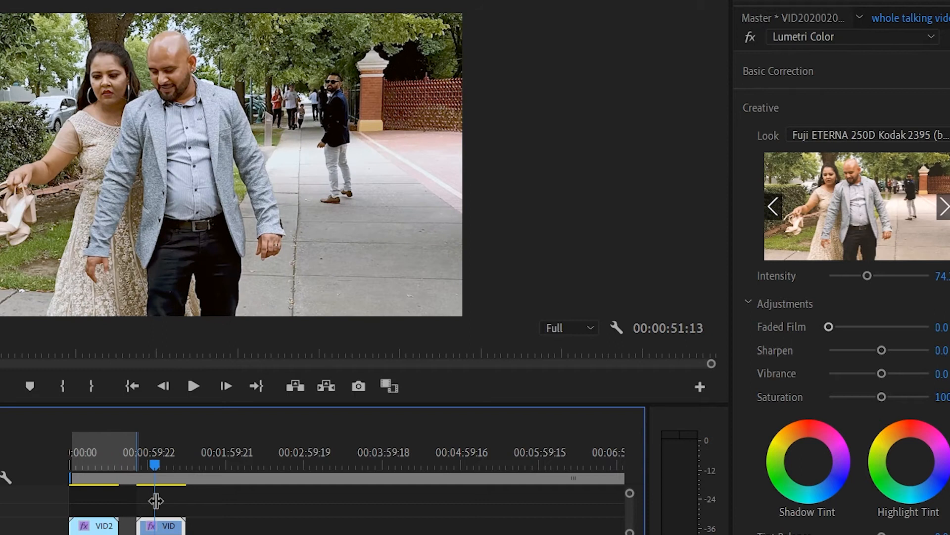
# Change the second clip's creative look to SL BIG HDR, matching the first clip
pyautogui.click(870, 135)
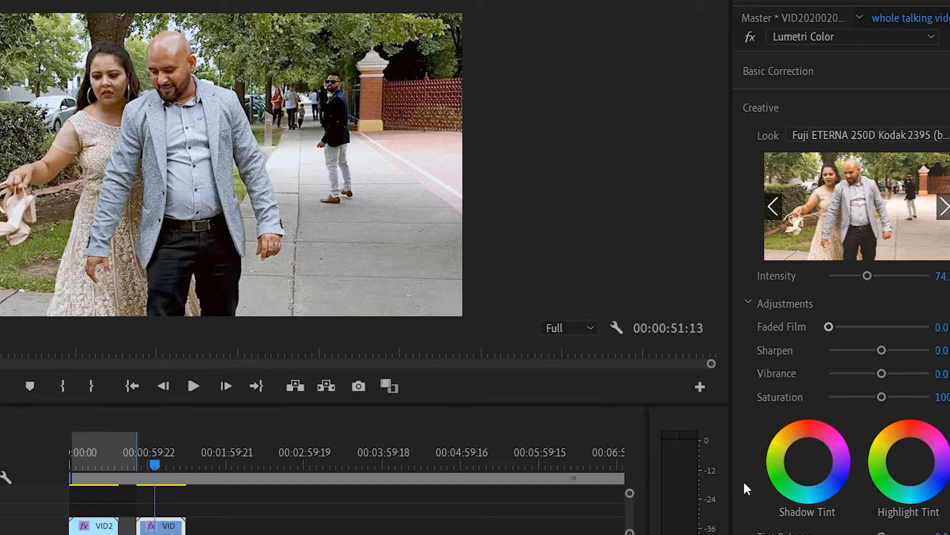
pyautogui.click(740, 364)
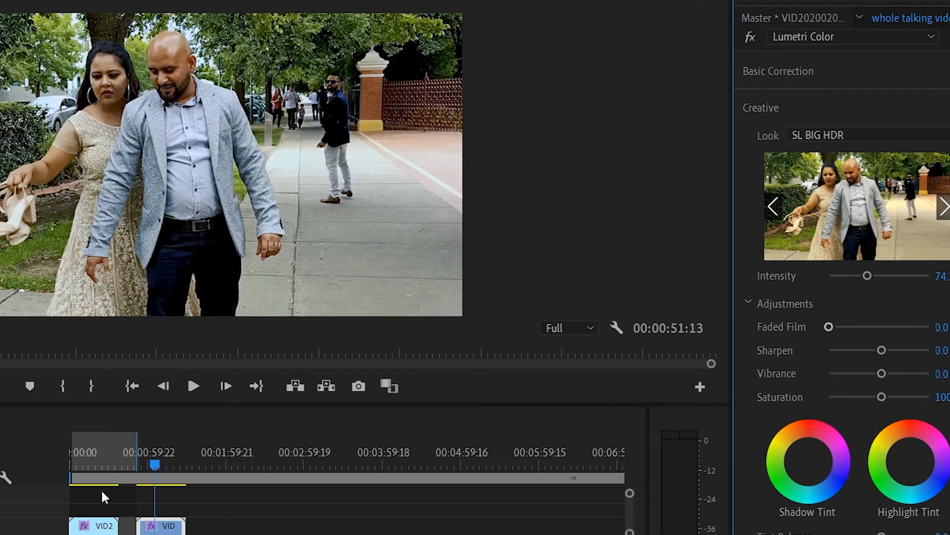
pyautogui.moveTo(156, 459)
pyautogui.mouseDown()
pyautogui.moveTo(139, 452)
pyautogui.moveTo(155, 461)
pyautogui.mouseUp()
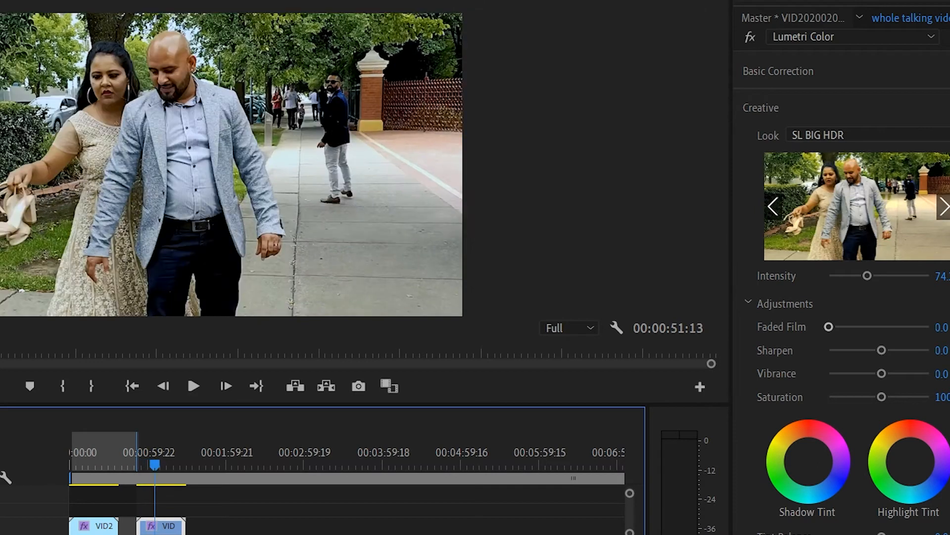
# Try the SL MATRIX GREEN and SL MATRIX MARS looks on the second clip and go back to SL BIG HDR
pyautogui.click(857, 134)
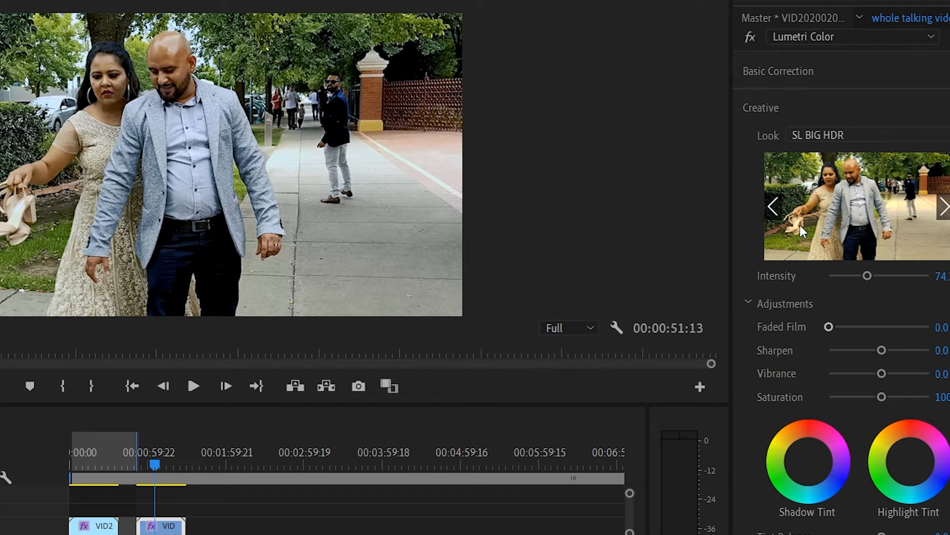
pyautogui.click(746, 515)
pyautogui.click(871, 141)
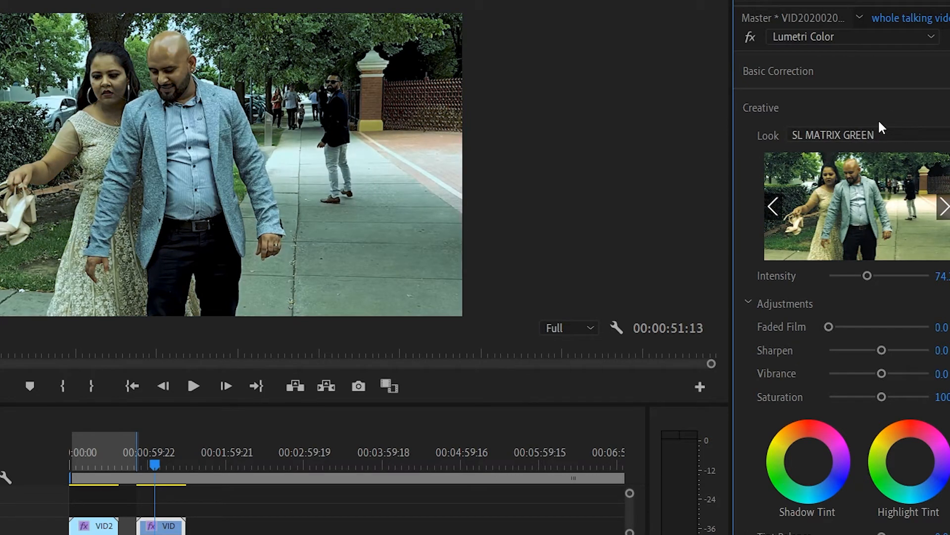
pyautogui.click(735, 429)
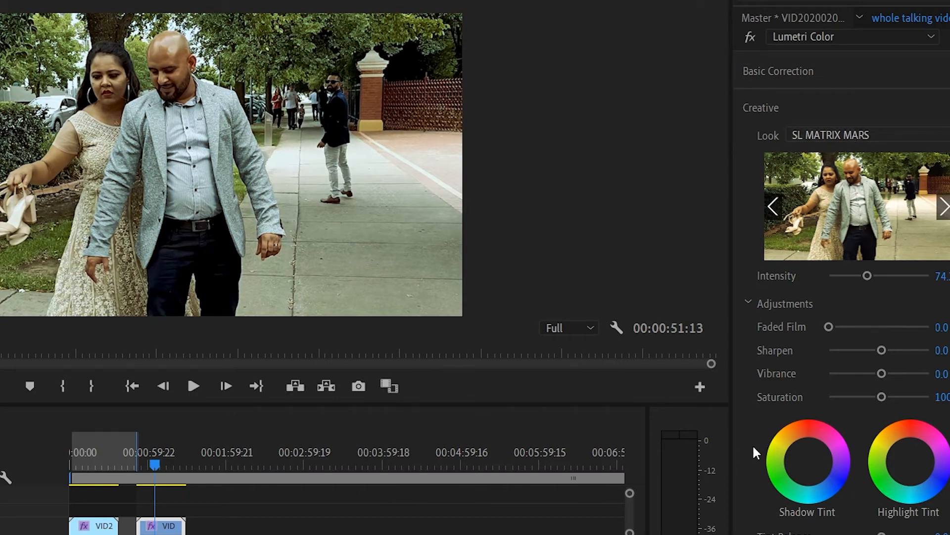
pyautogui.click(743, 476)
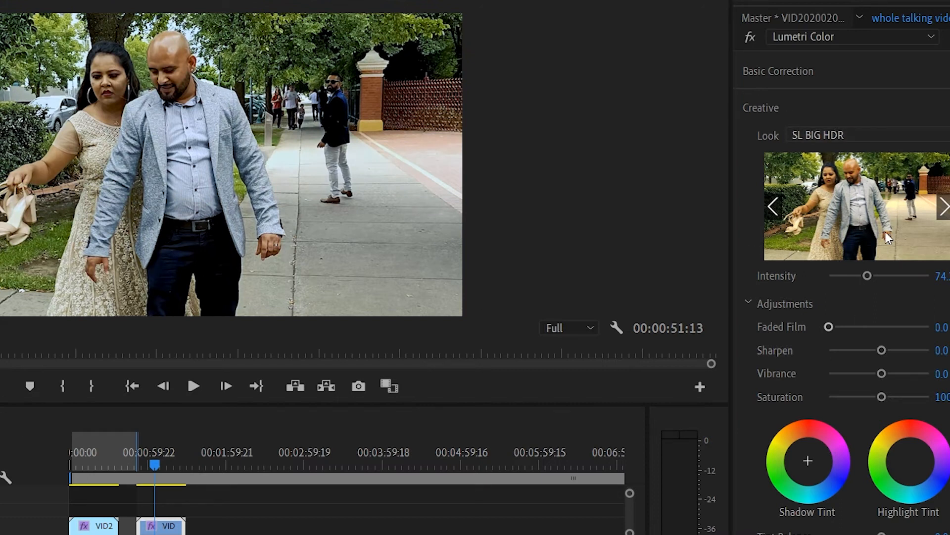
# Try the Fuji ETERNA 250D Fuji 3510 look, undo it, and move the playhead back near the second clip's start
pyautogui.click(864, 216)
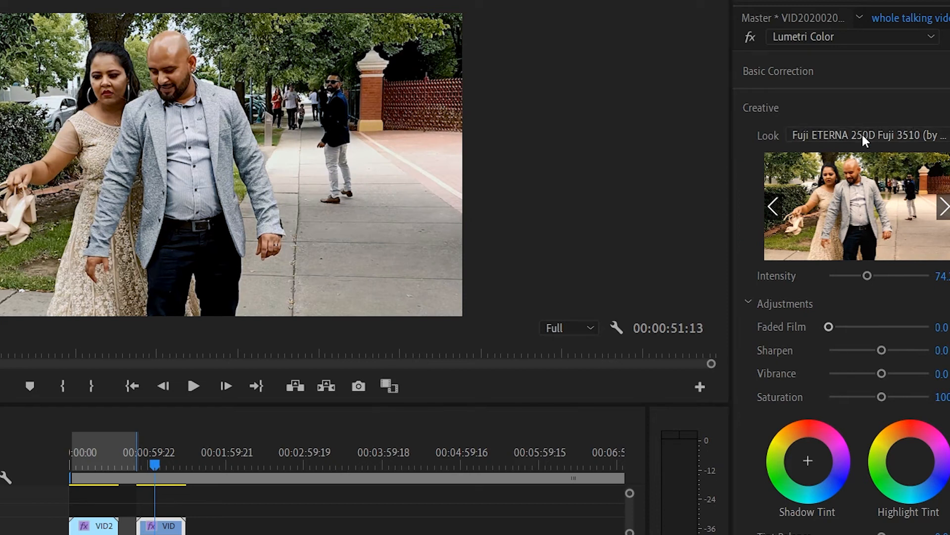
pyautogui.hotkey('ctrl', 'z')
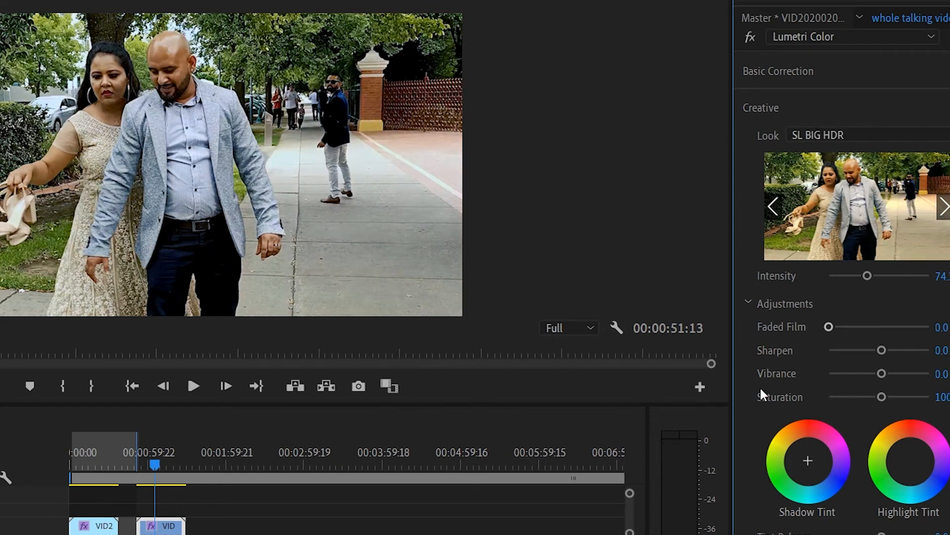
pyautogui.click(145, 463)
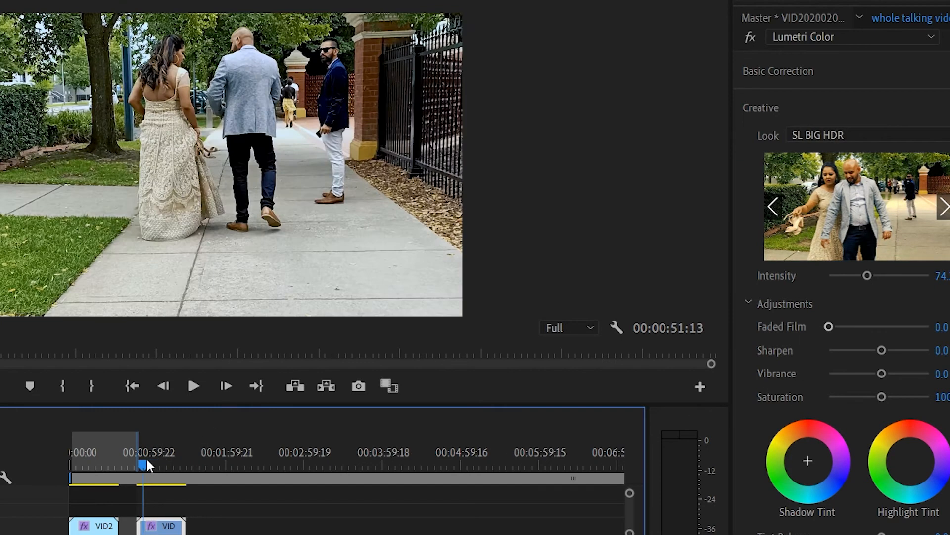